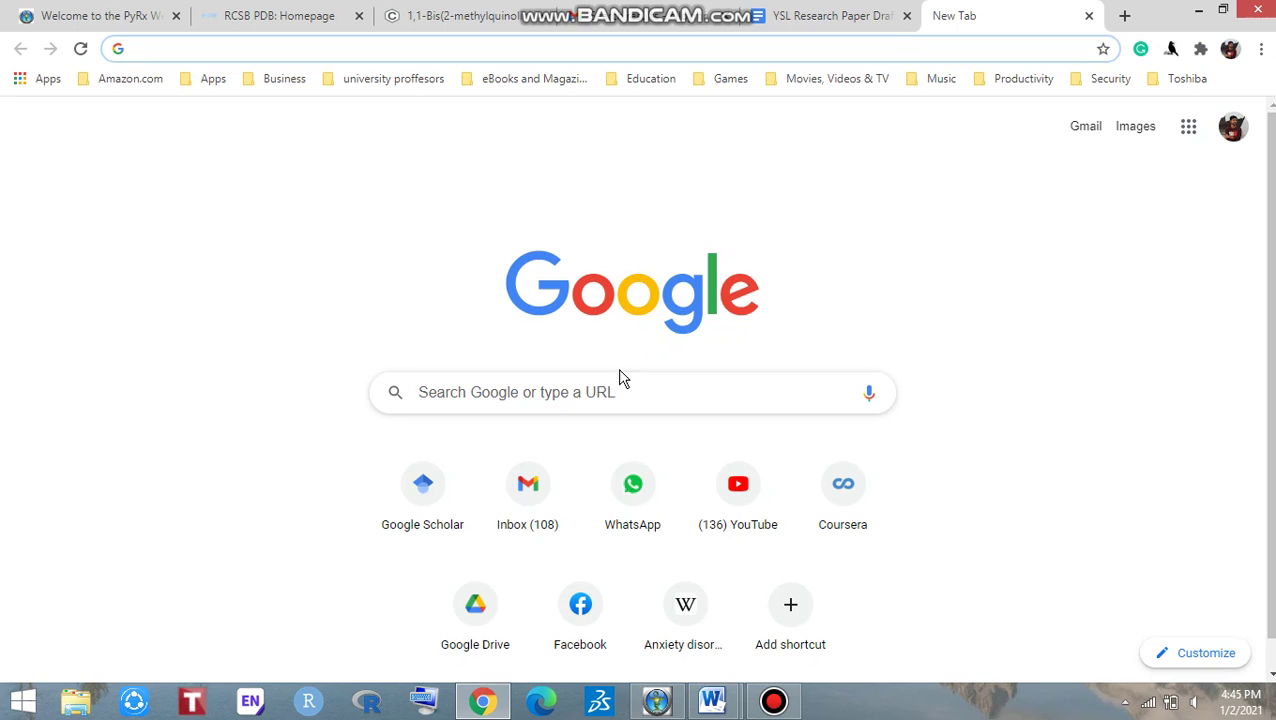
# Run a Google search for 'rcsb'.
pyautogui.click(584, 392)
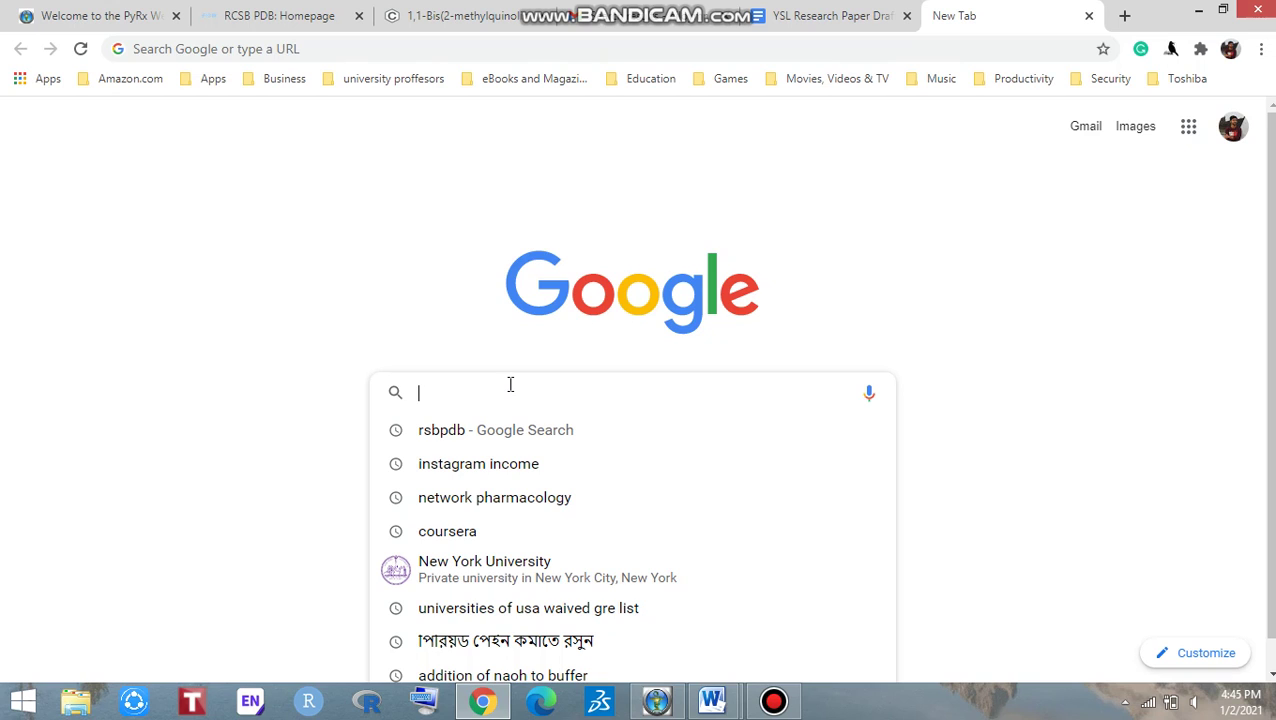
pyautogui.write('r')
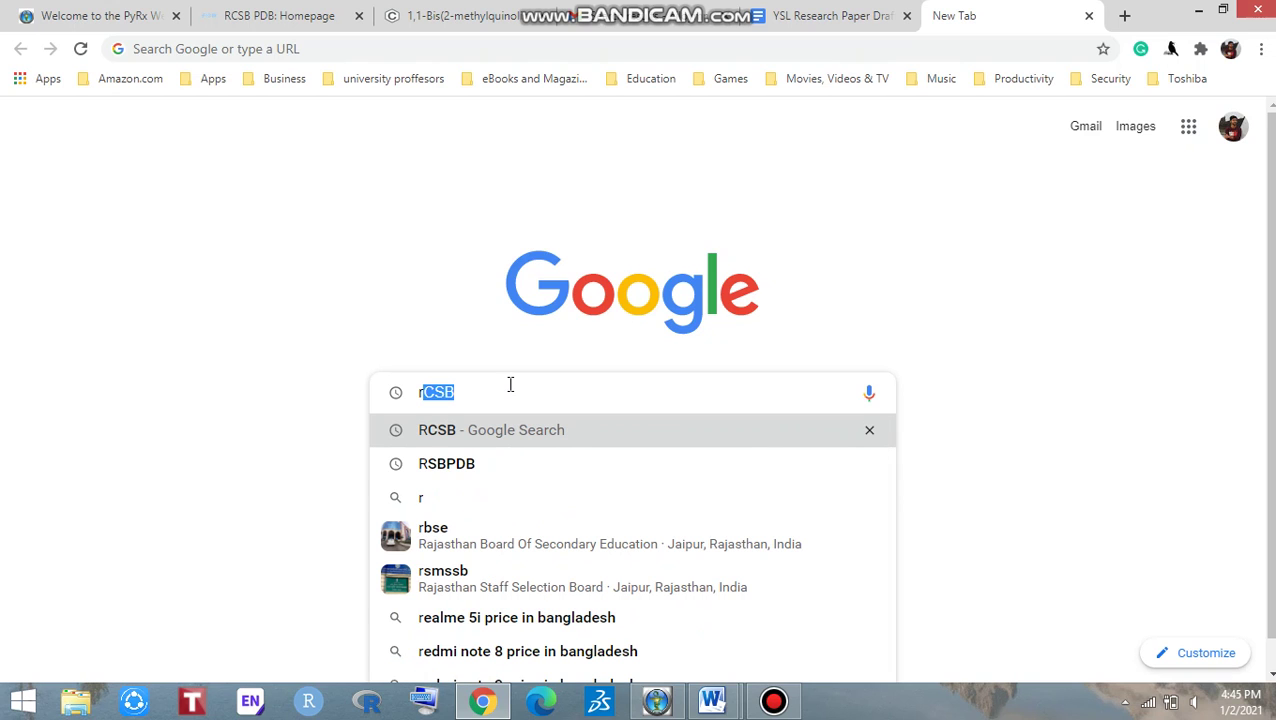
pyautogui.write('csb')
pyautogui.press('Return')
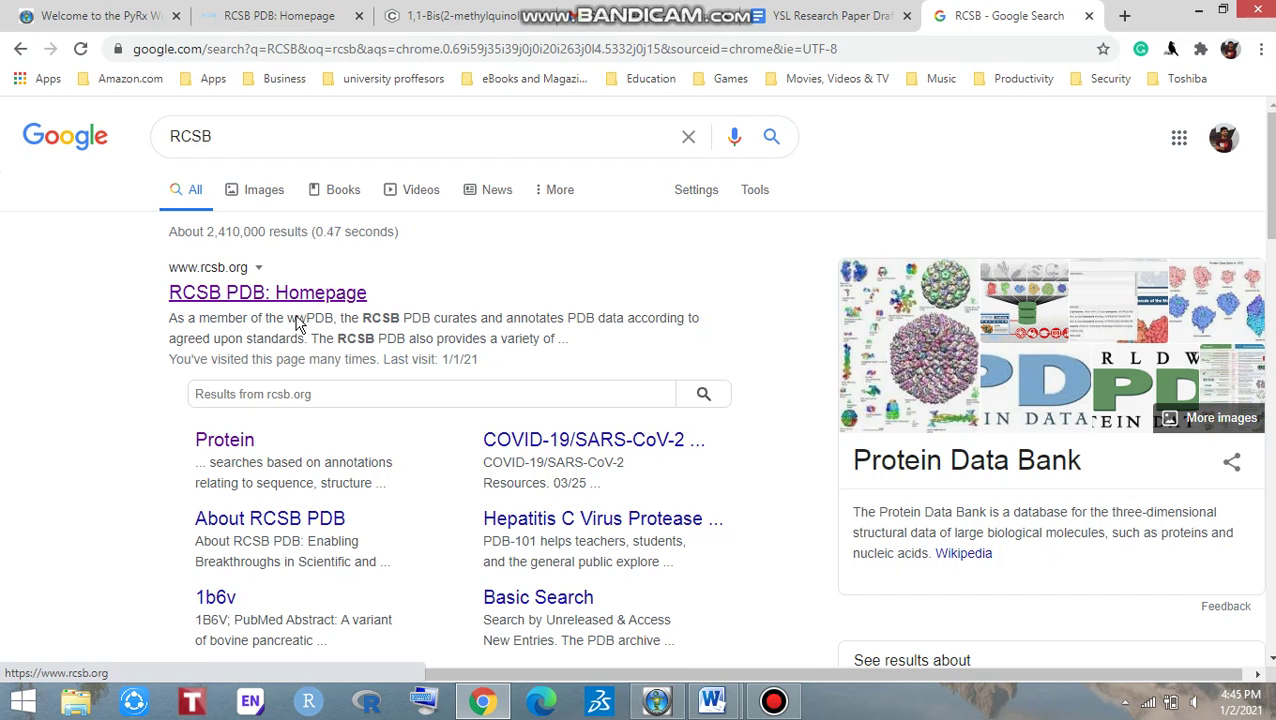
# Open the 'RCSB PDB: Homepage' result, browse the homepage, and select its search box.
pyautogui.click(258, 296)
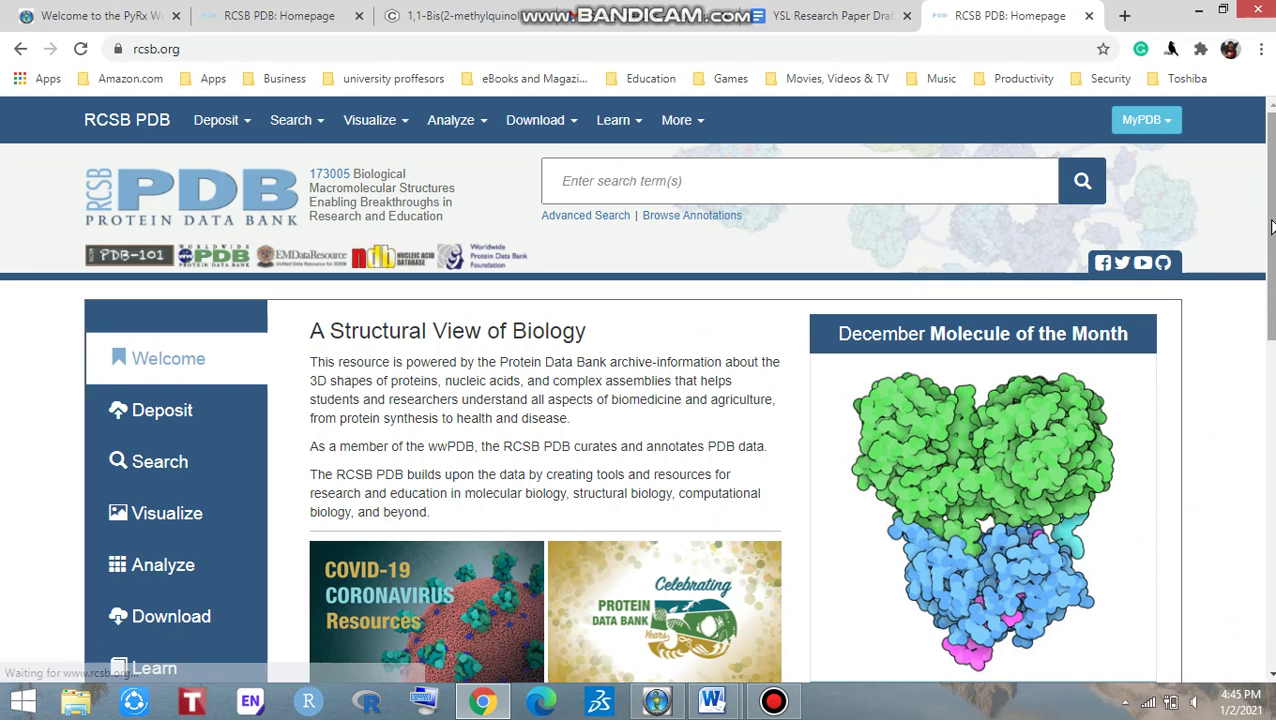
pyautogui.scroll(-3, 1272, 226)
pyautogui.scroll(-3, 1272, 226)
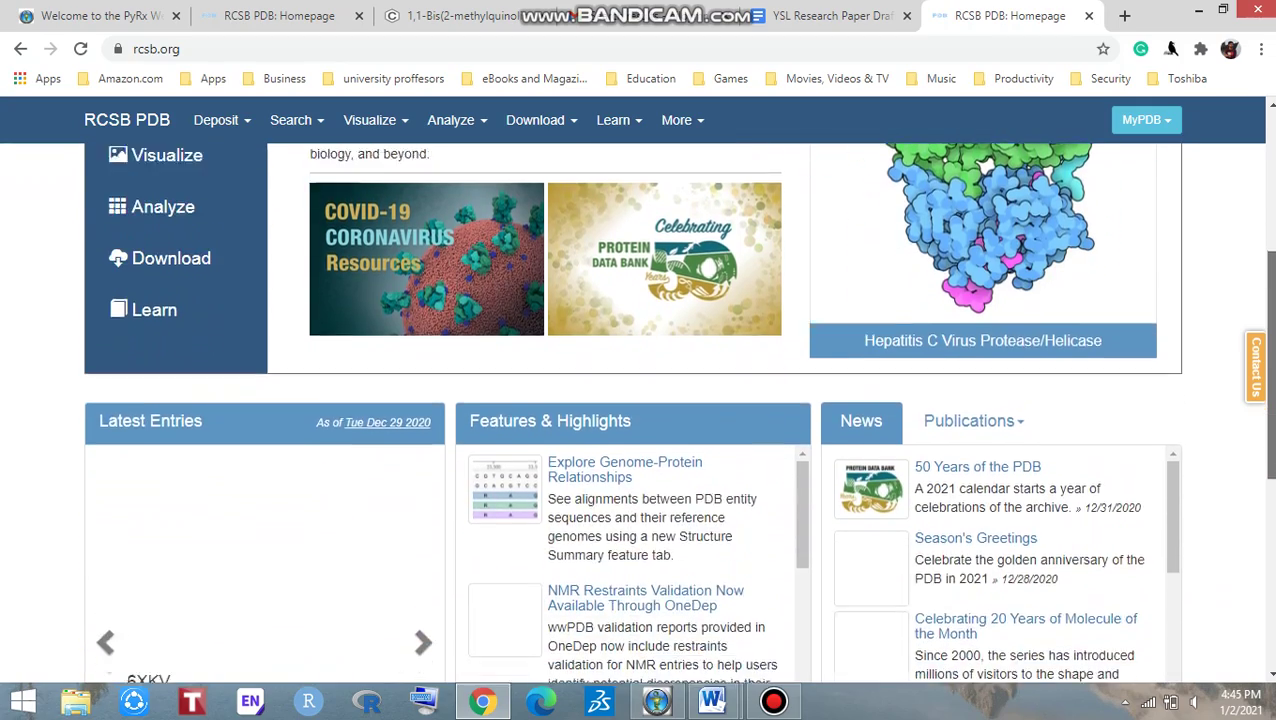
pyautogui.scroll(5, 1265, 210)
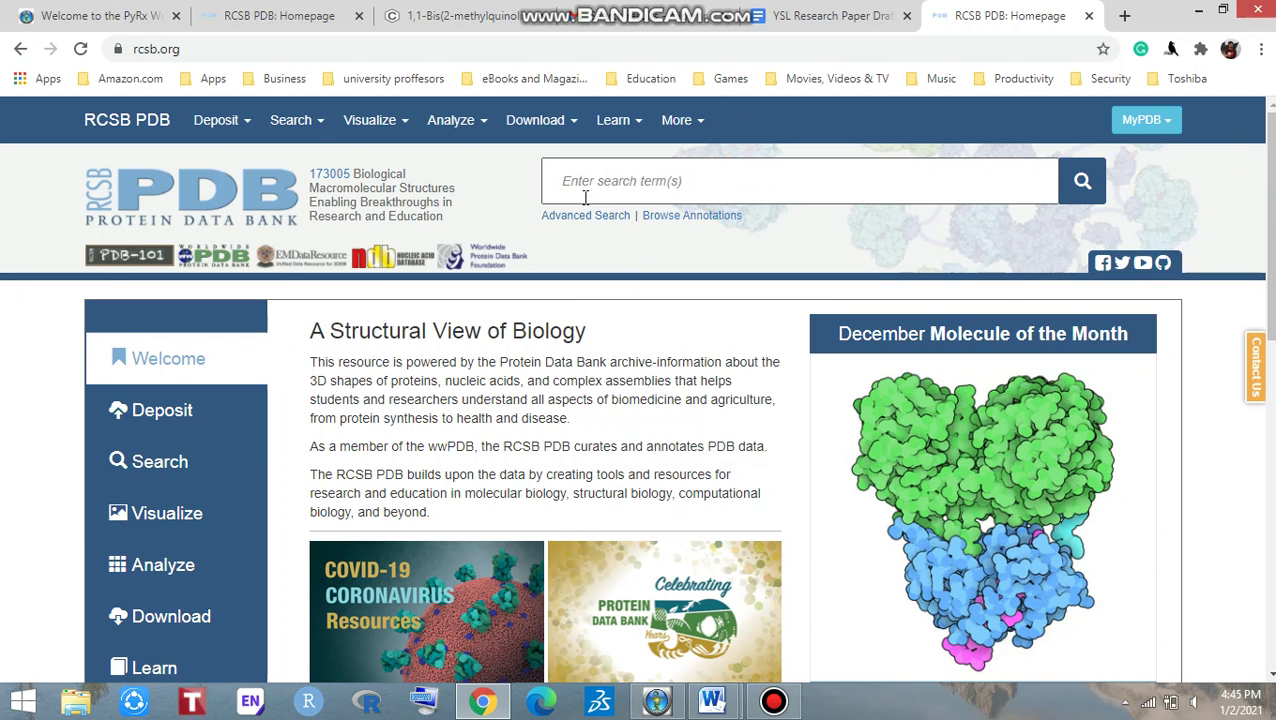
pyautogui.click(746, 181)
# Search RCSB by the HEPATIC LECTIN structure keyword and review the single 1MSB result.
pyautogui.click(752, 185)
pyautogui.write('hepa')
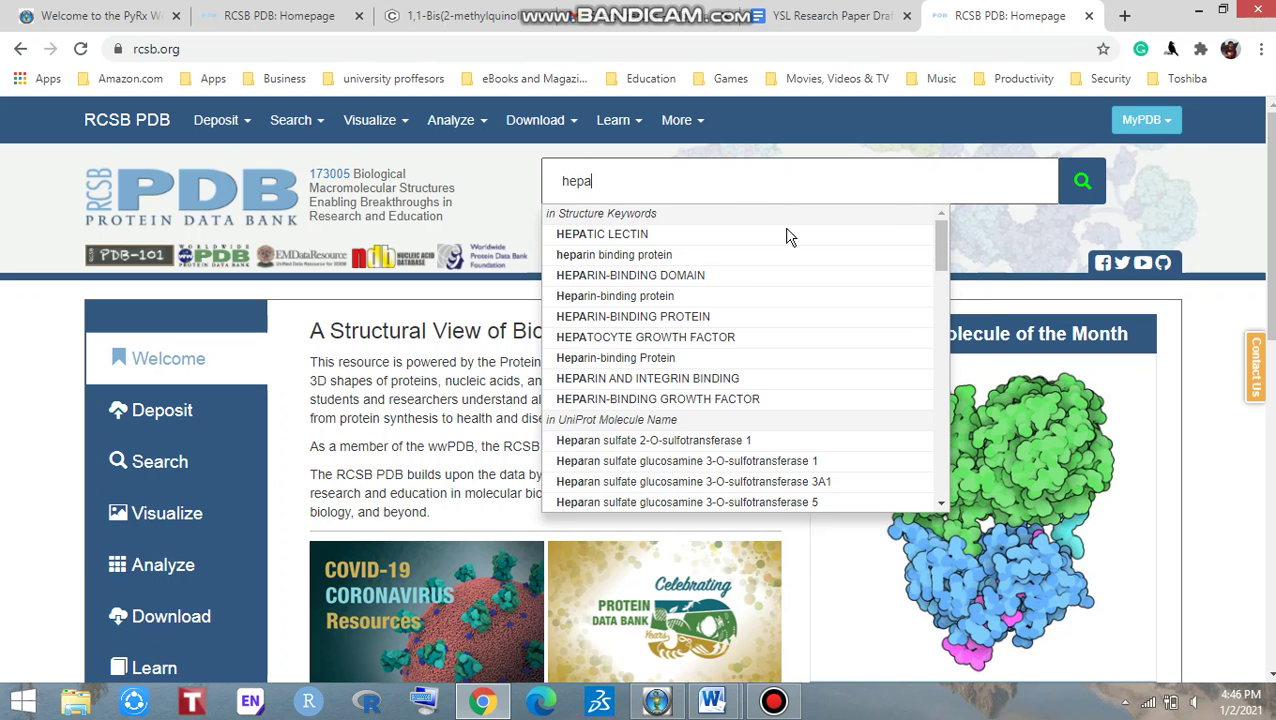
pyautogui.click(630, 234)
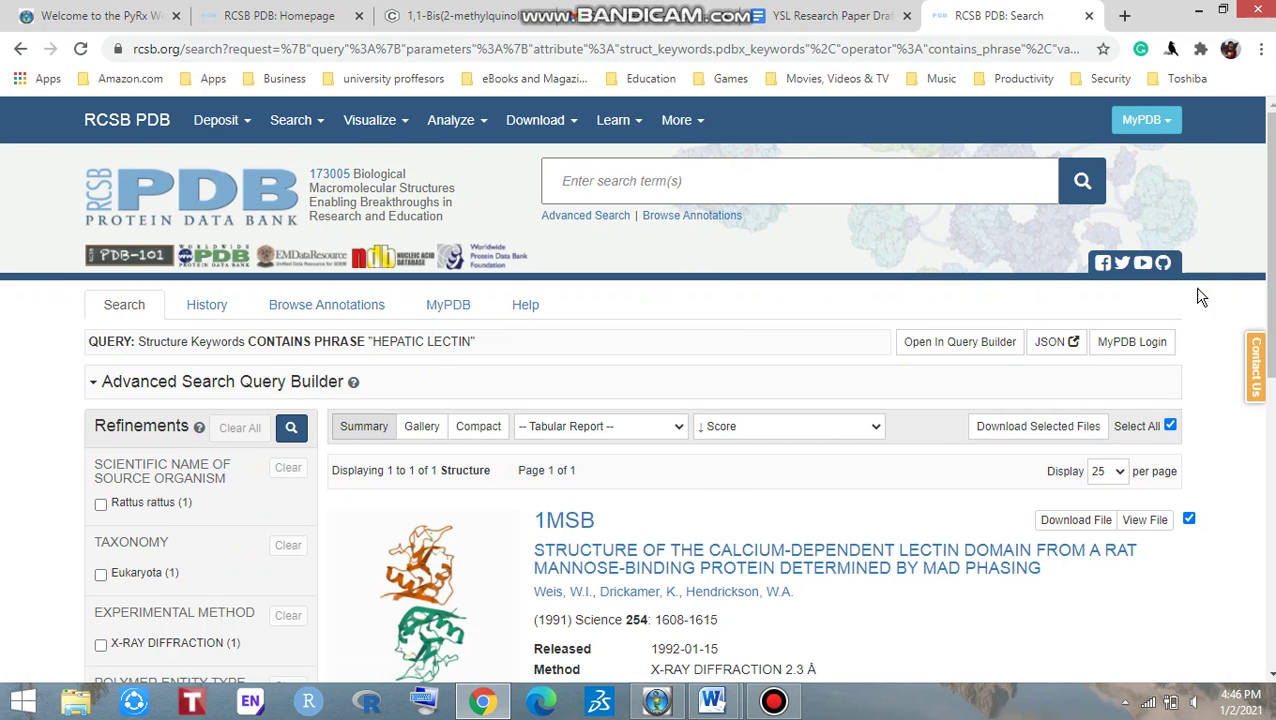
pyautogui.scroll(-1, 1266, 300)
pyautogui.scroll(-1, 1266, 300)
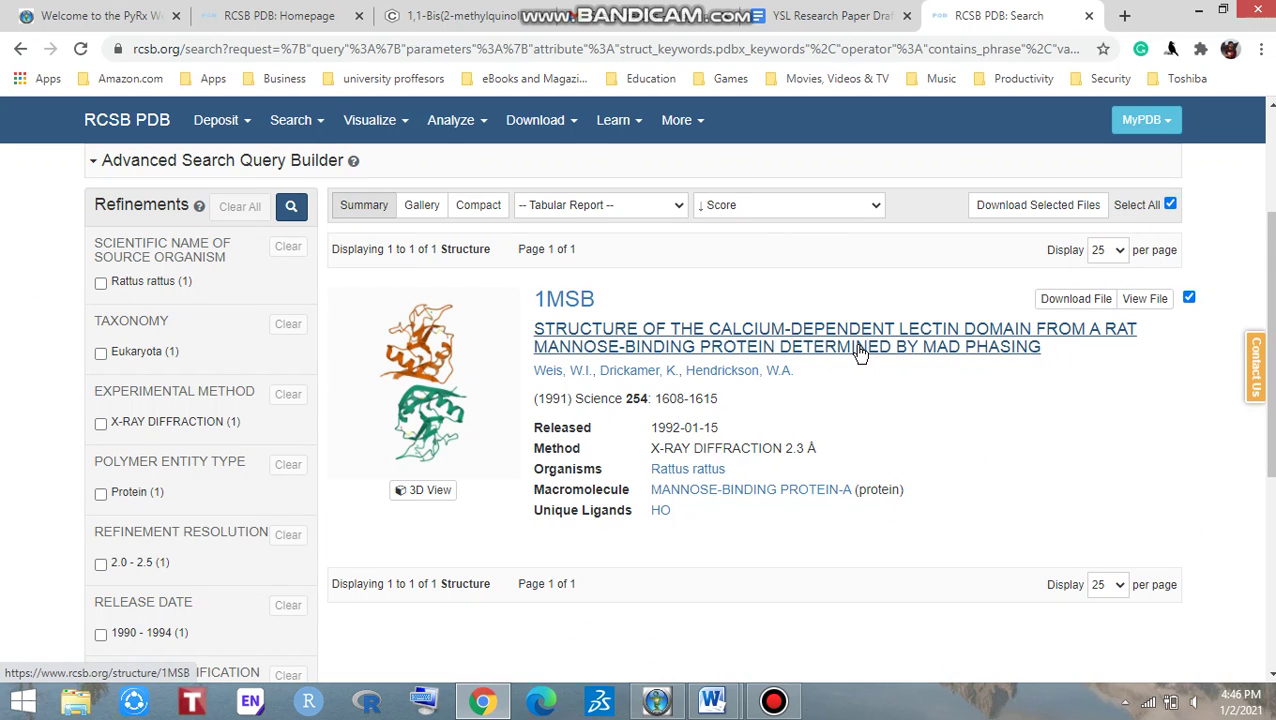
# Open the 1MSB entry and scroll through its X-ray structure summary at 2.30 Å.
pyautogui.click(766, 346)
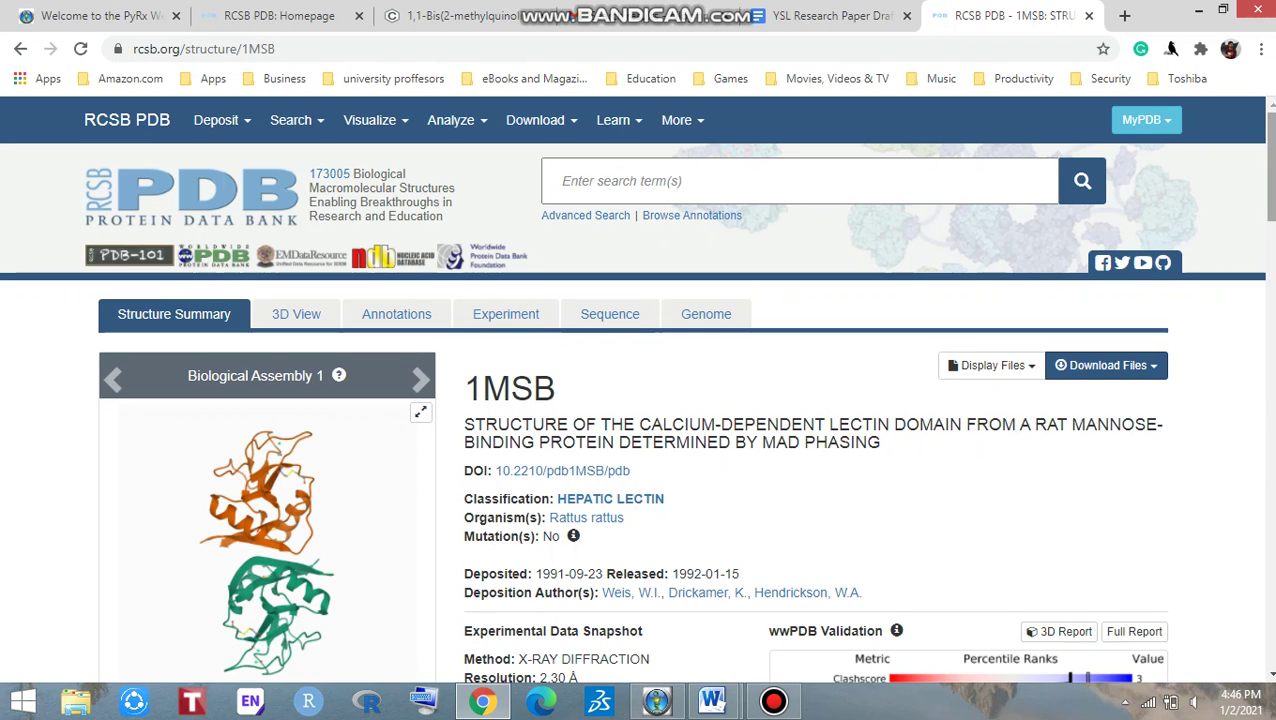
pyautogui.moveTo(1272, 133); pyautogui.dragTo(1272, 171)
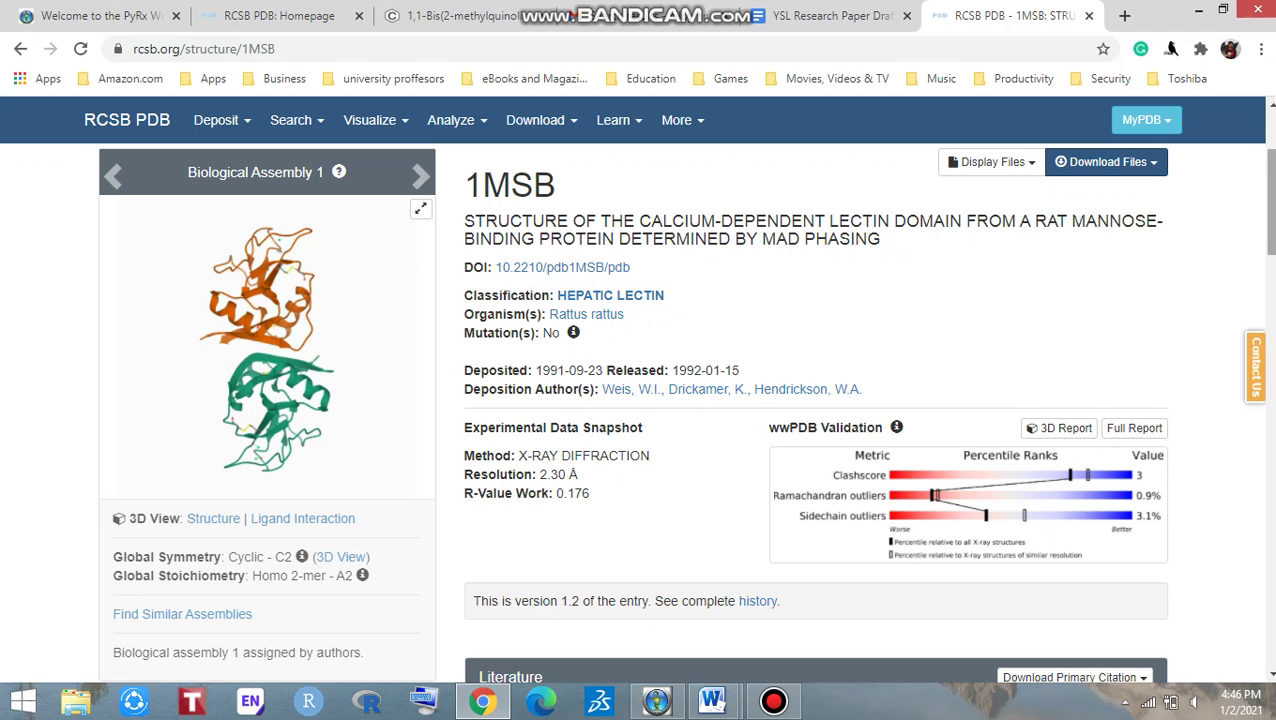
pyautogui.moveTo(1272, 189); pyautogui.dragTo(1272, 201)
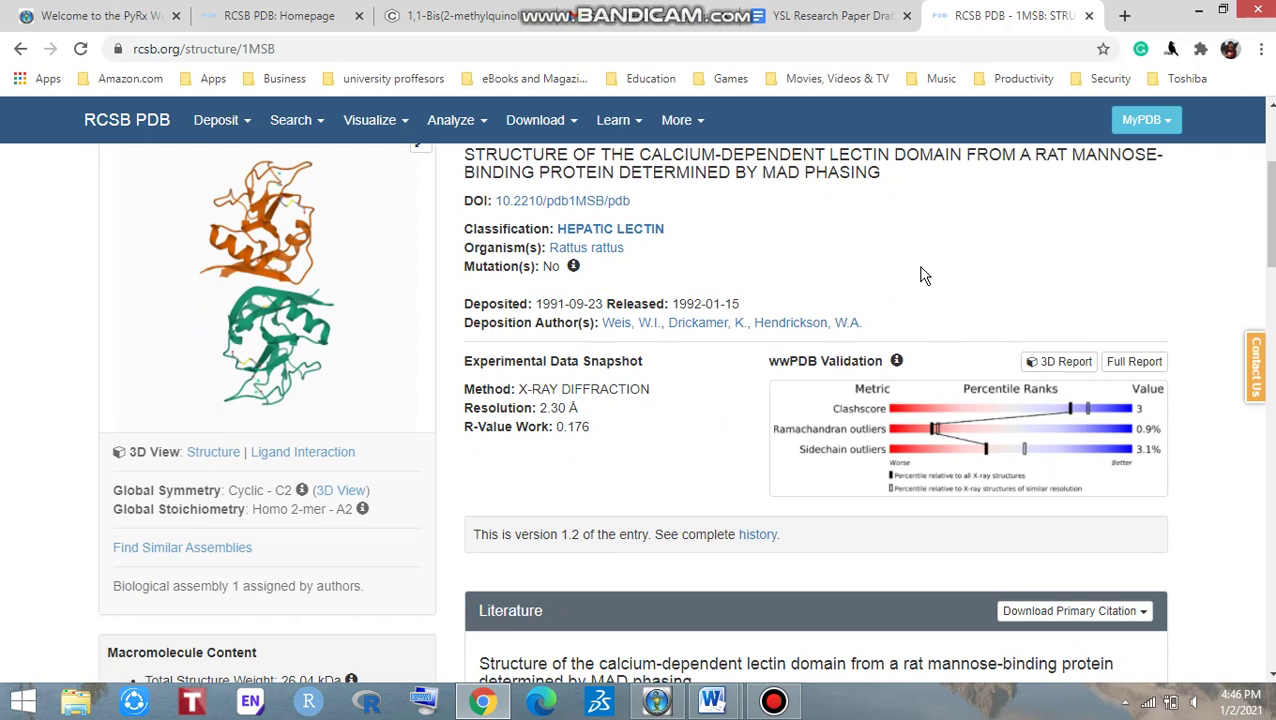
pyautogui.moveTo(1270, 203); pyautogui.dragTo(1270, 330)
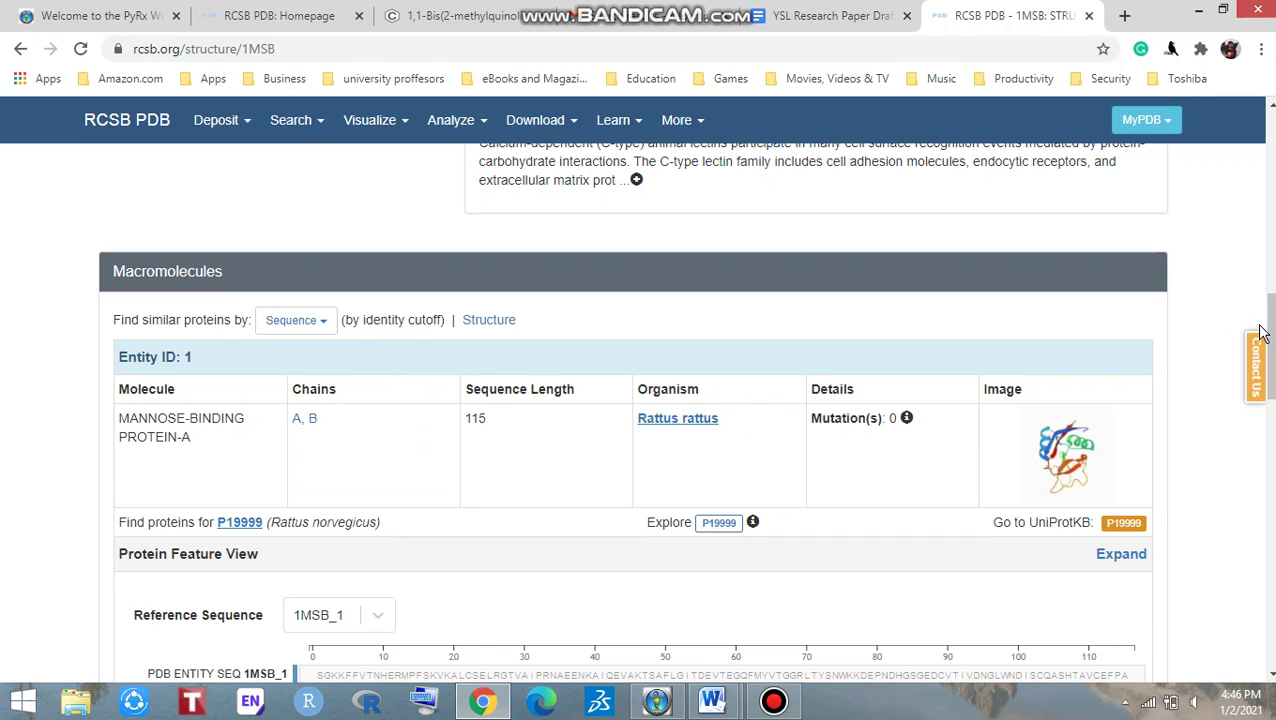
pyautogui.scroll(-2, 1270, 340)
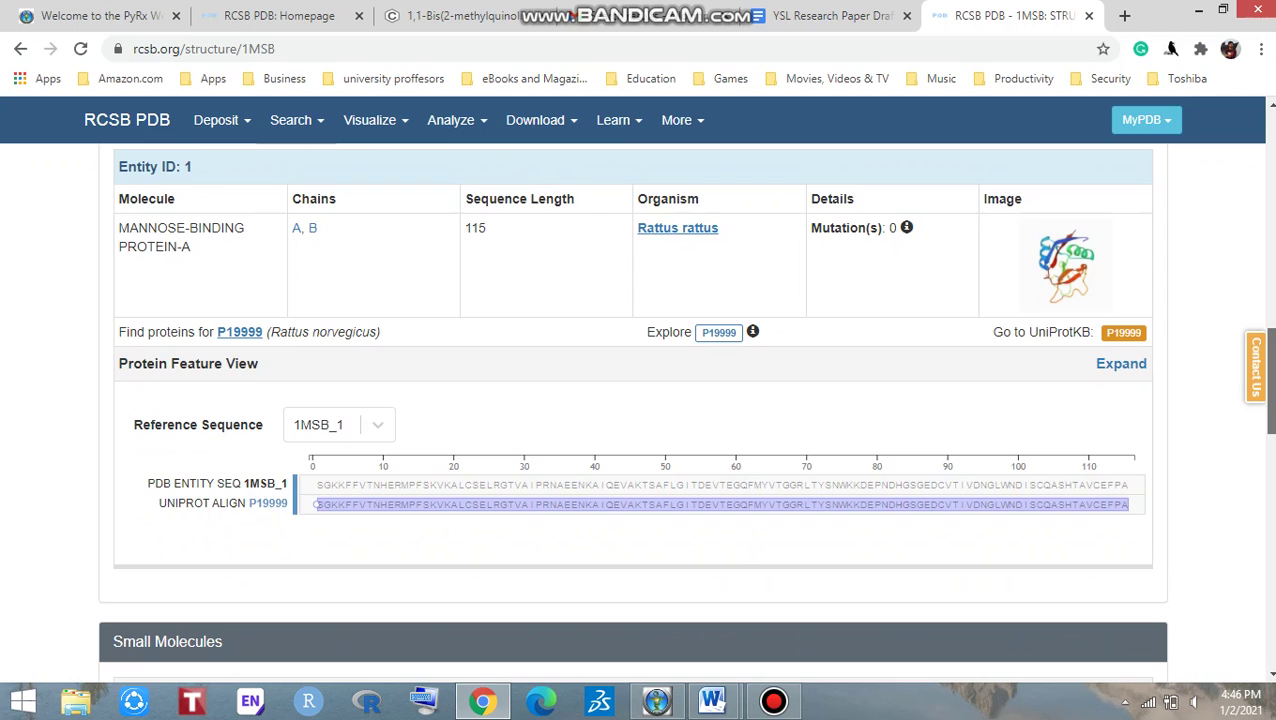
pyautogui.scroll(8, 1270, 340)
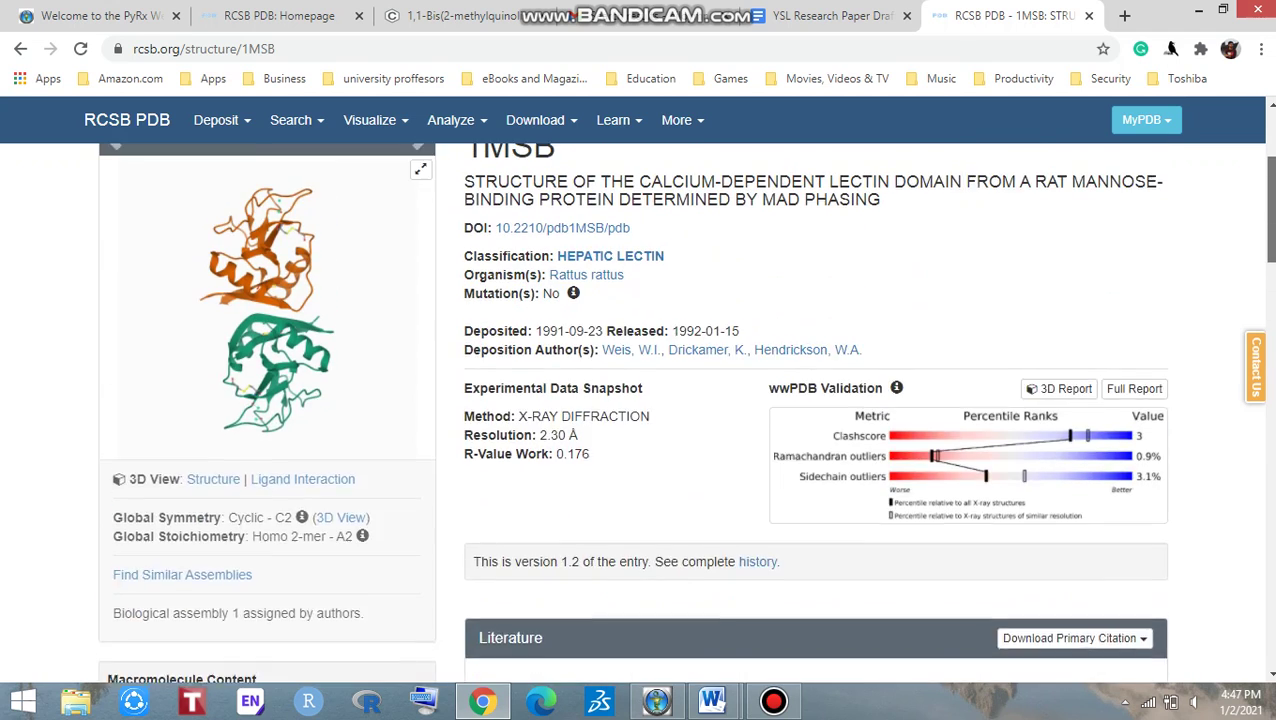
pyautogui.scroll(2, 1270, 340)
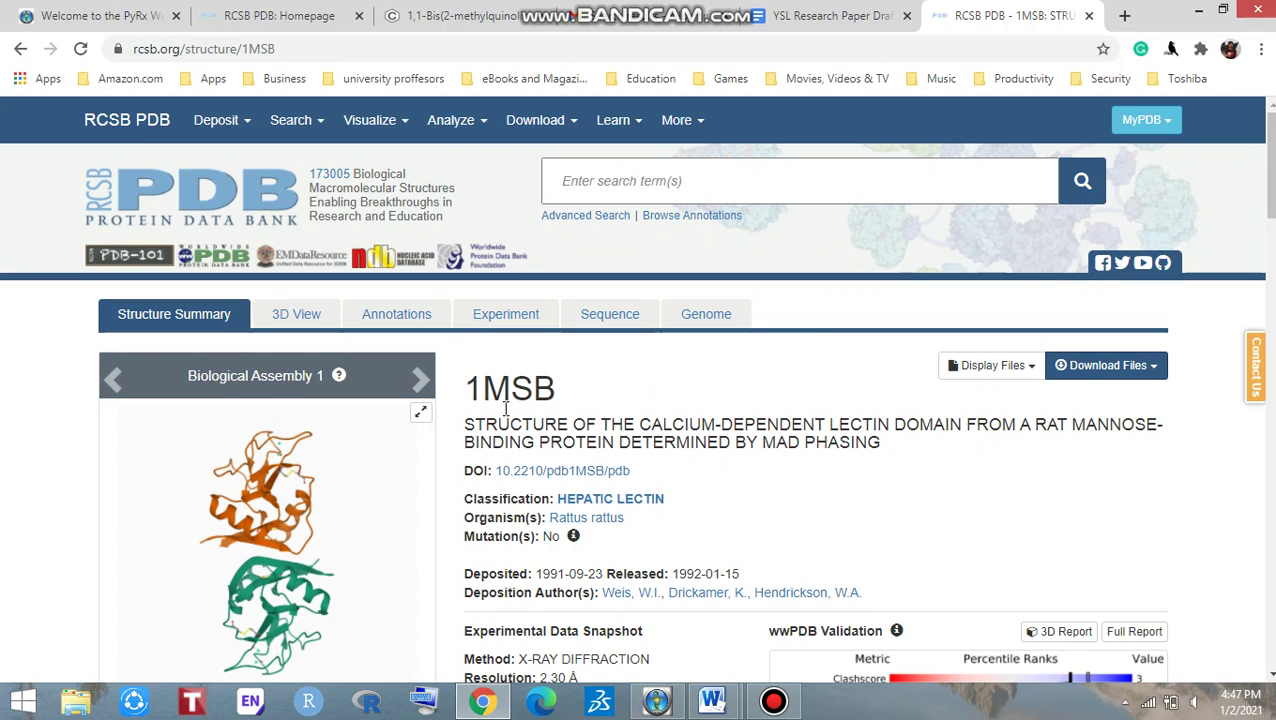
pyautogui.moveTo(466, 390); pyautogui.dragTo(556, 390)
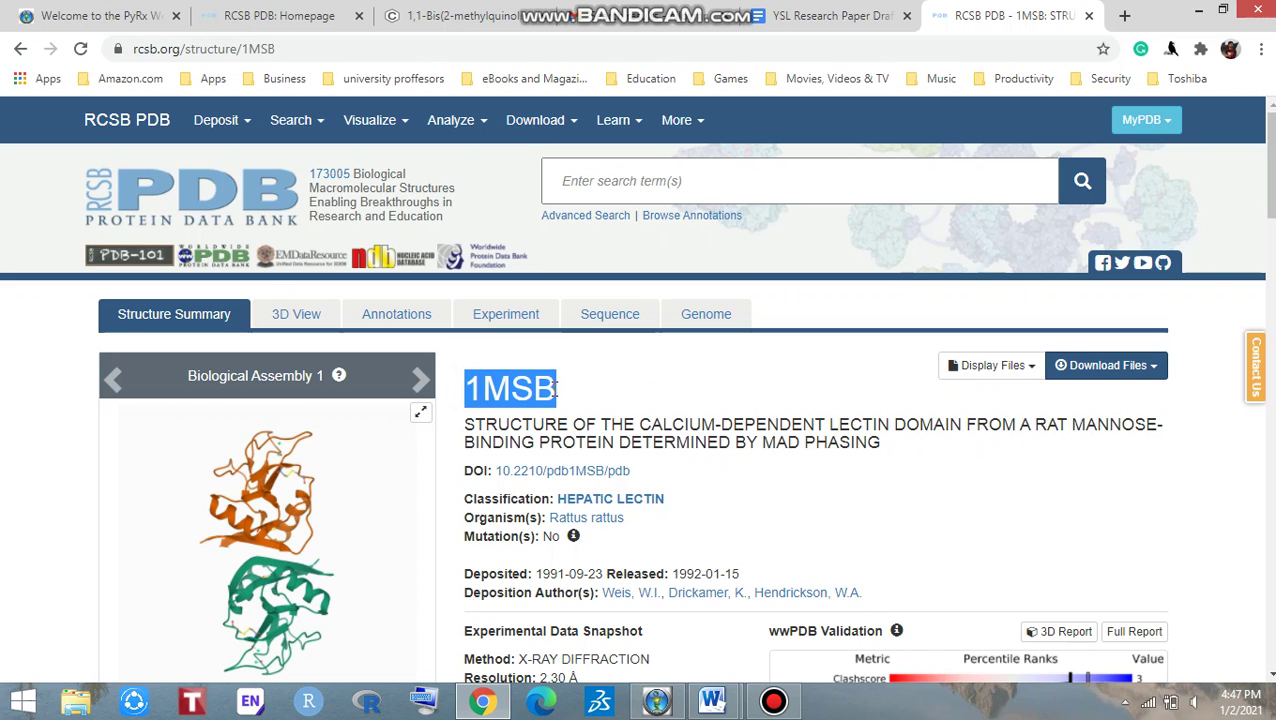
pyautogui.rightClick(487, 390)
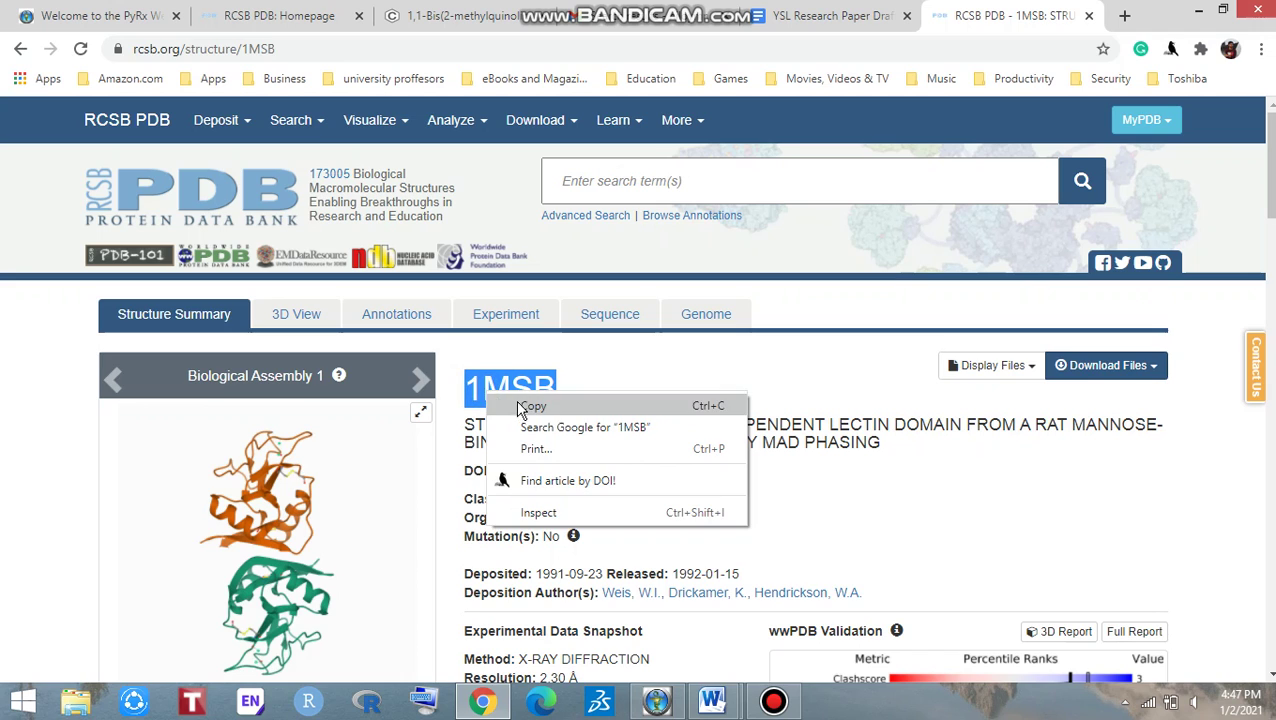
pyautogui.click(514, 400)
pyautogui.click(550, 178)
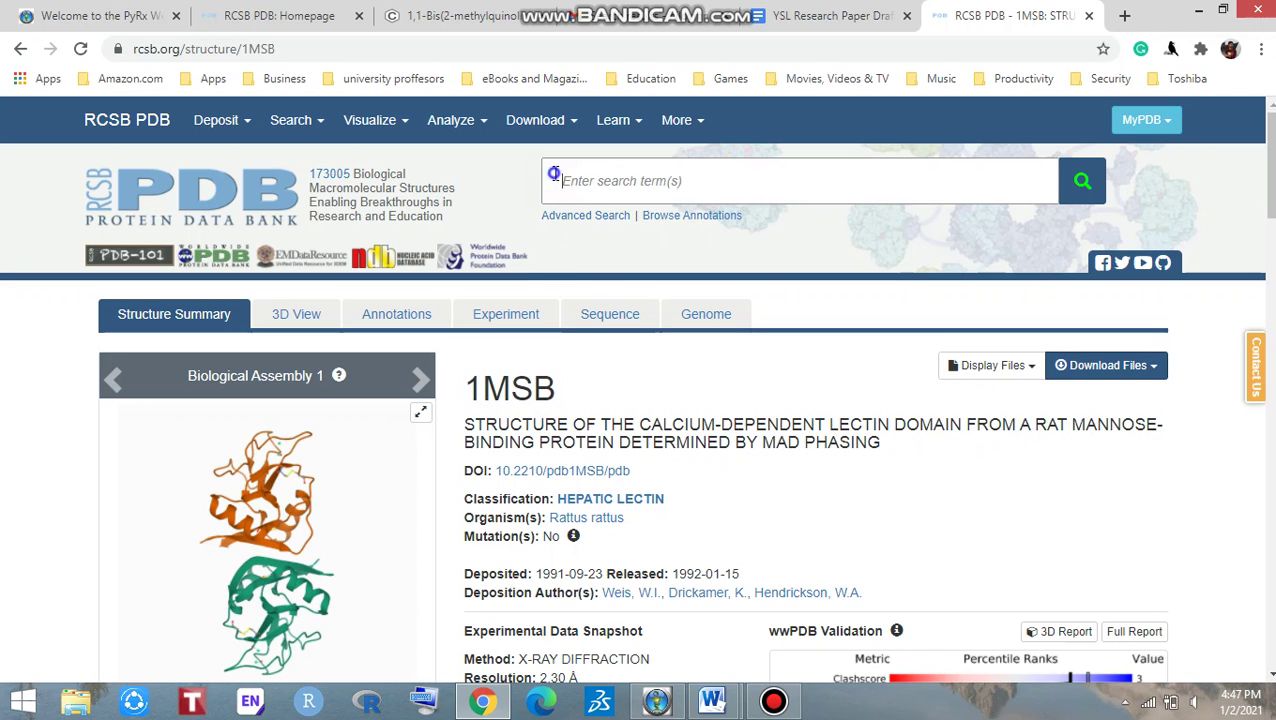
pyautogui.rightClick(553, 177)
pyautogui.click(602, 288)
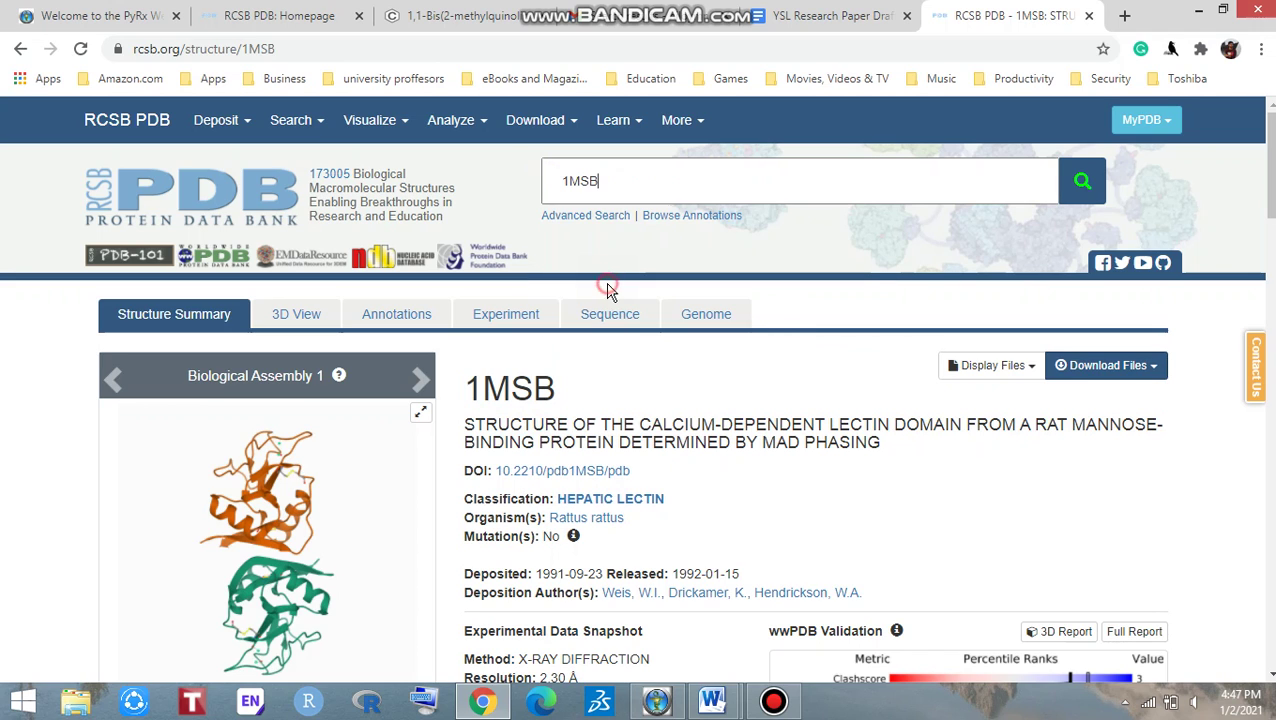
pyautogui.click(1083, 180)
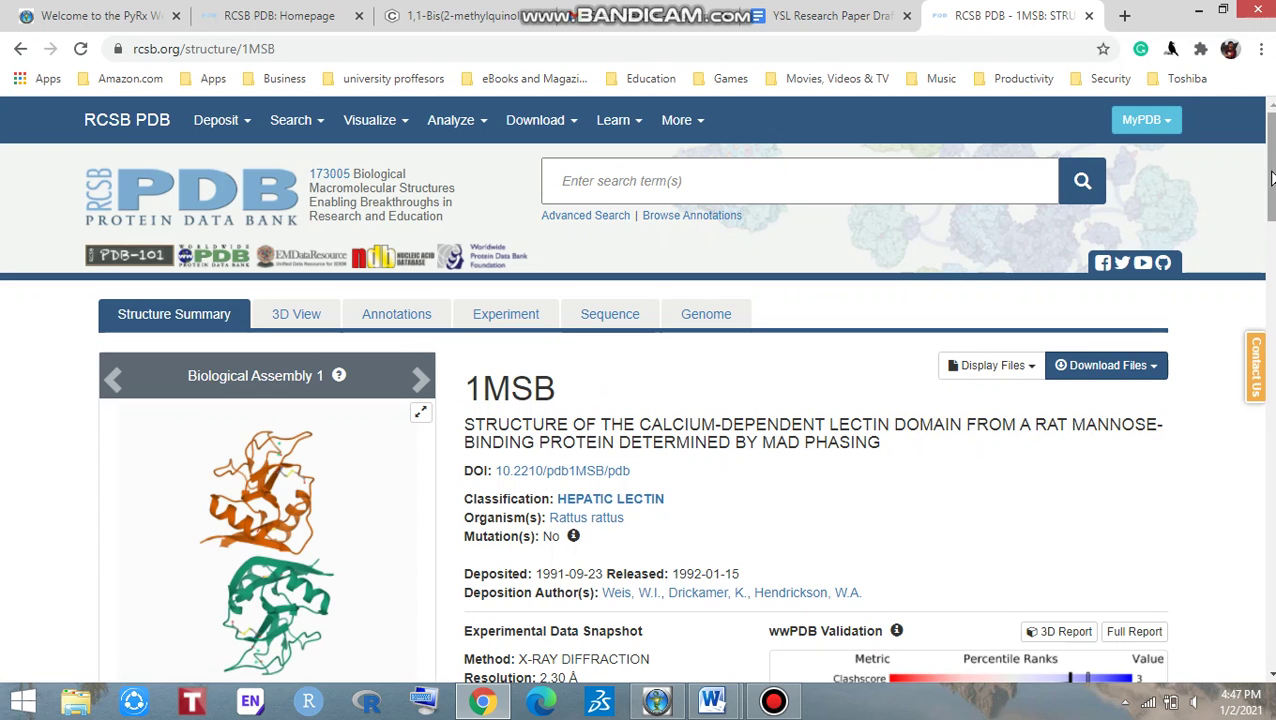
pyautogui.scroll(-2, 1268, 172)
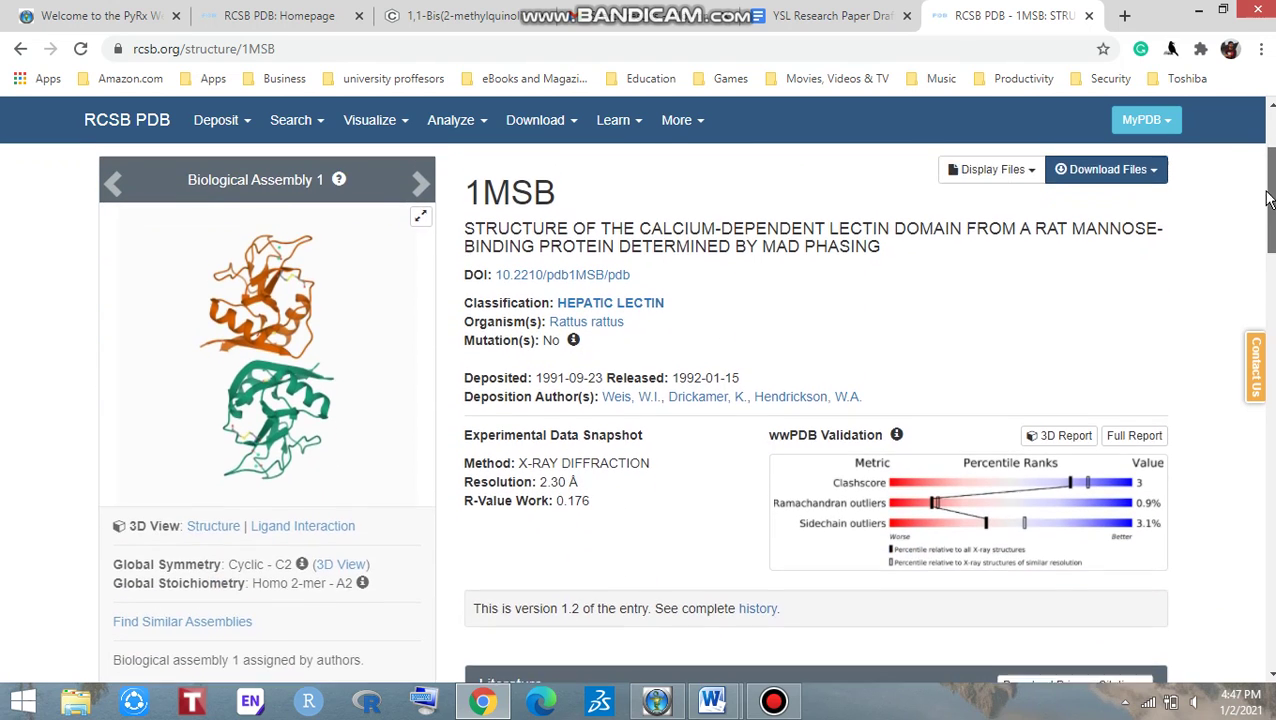
pyautogui.scroll(2, 1268, 172)
pyautogui.click(700, 186)
pyautogui.write('g')
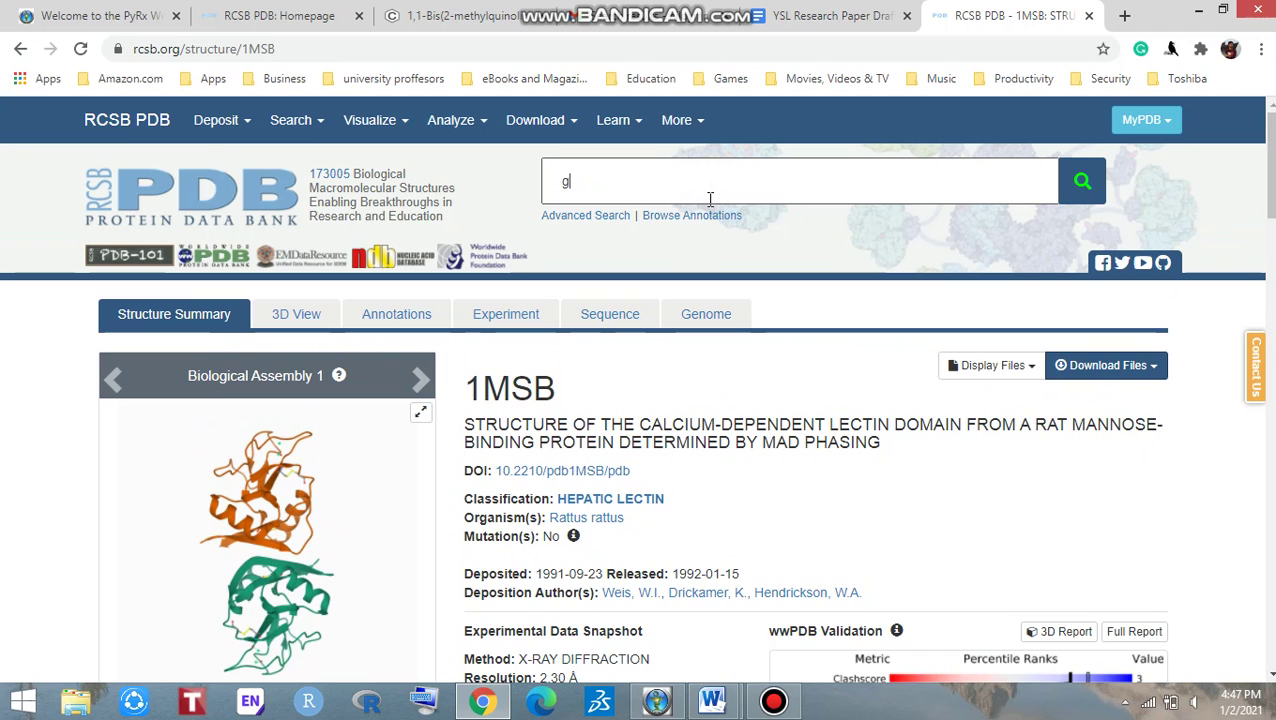
pyautogui.press('BackSpace')
pyautogui.write('hepa')
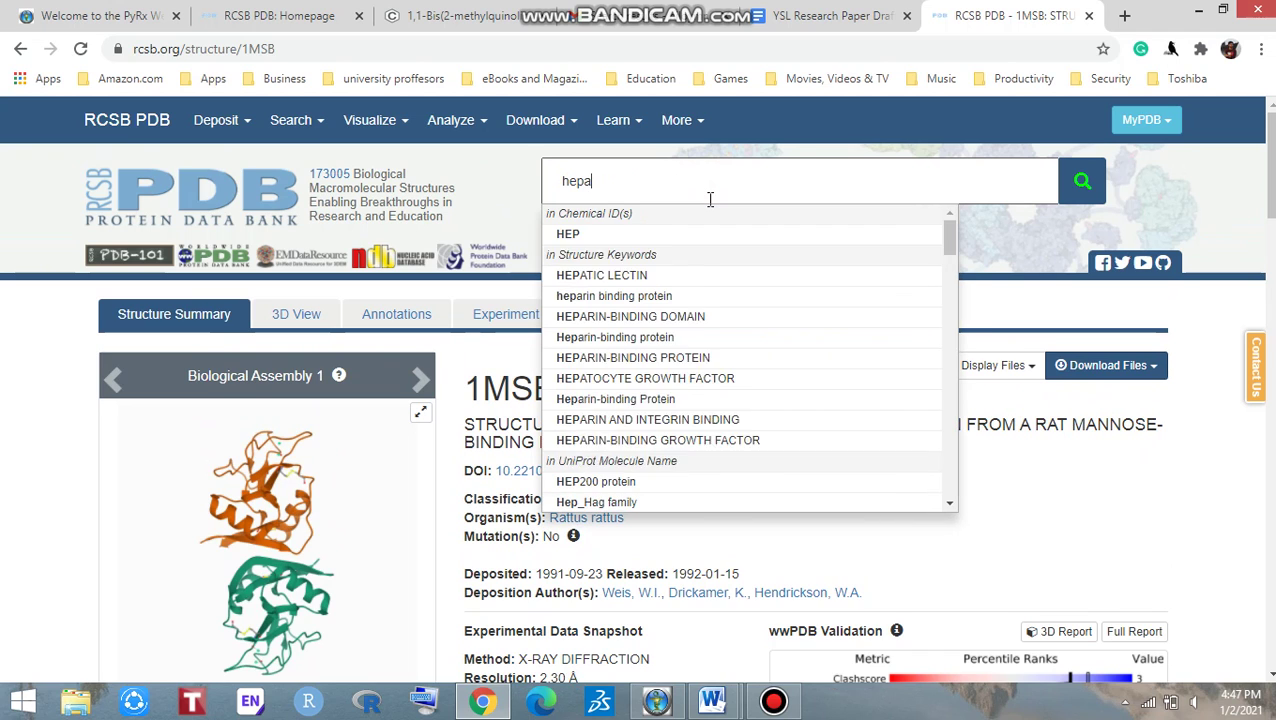
pyautogui.click(610, 232)
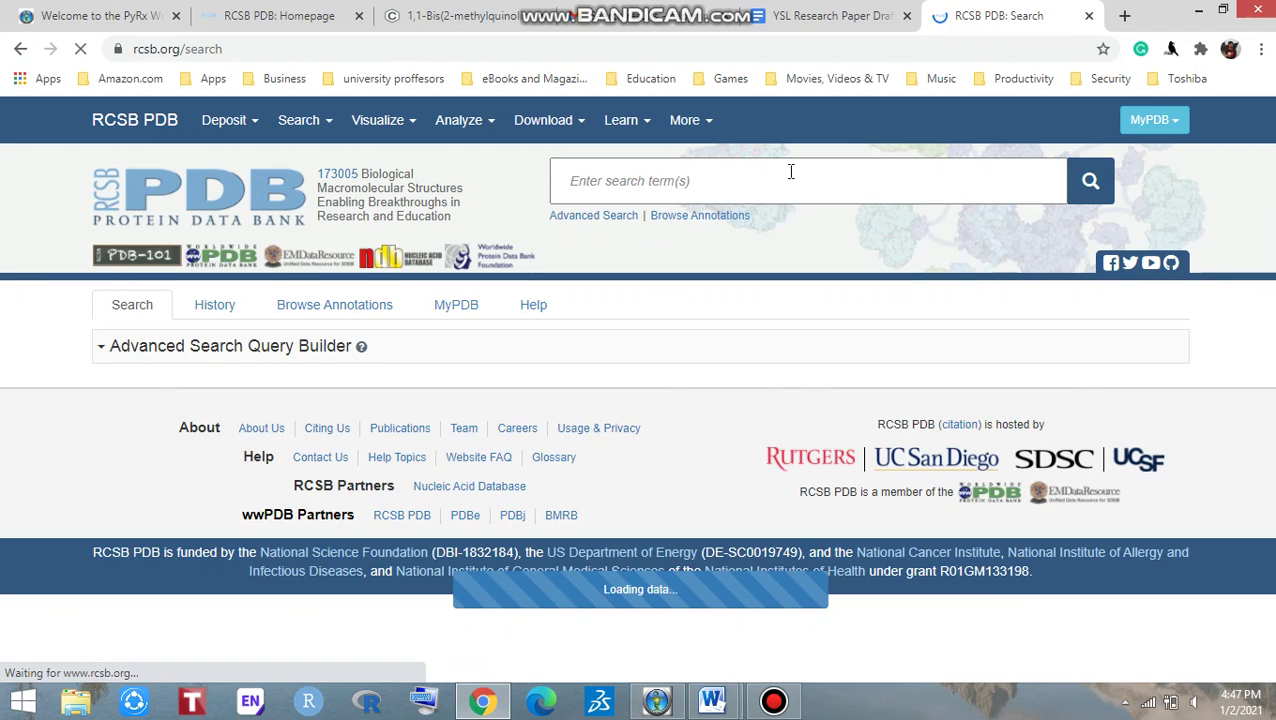
pyautogui.click(684, 181)
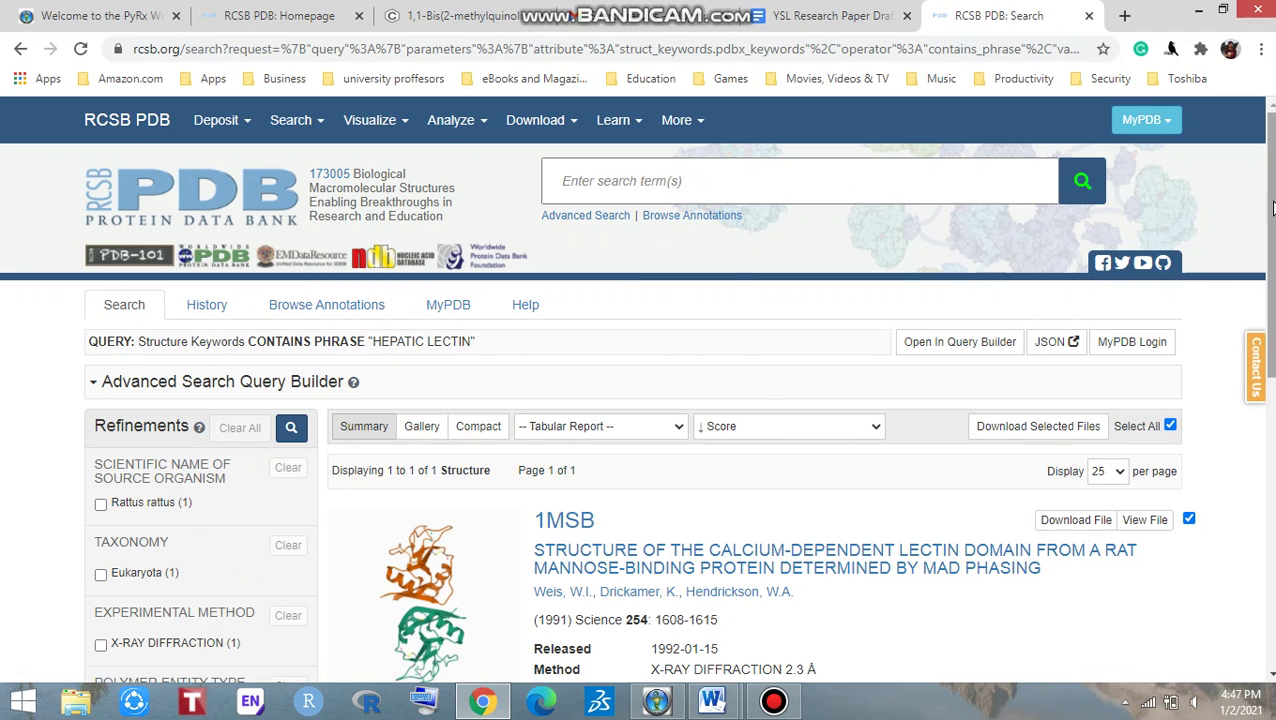
pyautogui.scroll(-3, 515, 452)
pyautogui.click(559, 410)
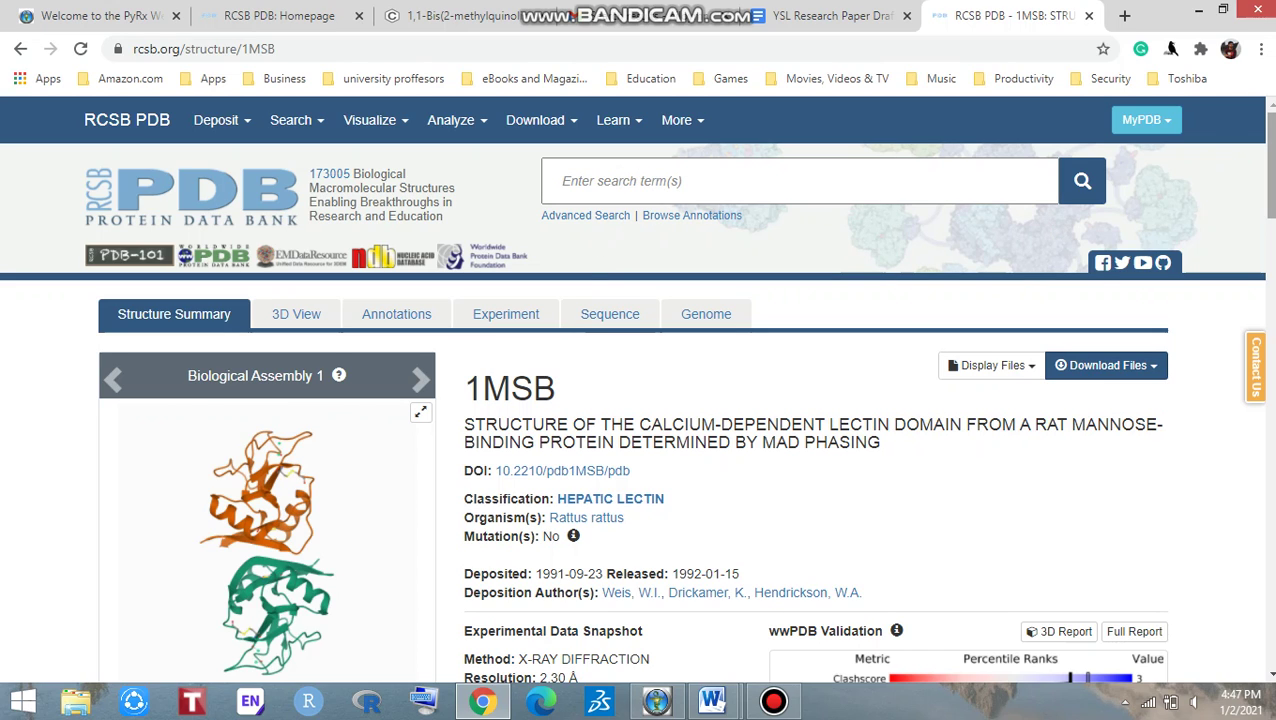
# Download 1MSB in PDB Format and open the downloaded 1msb.pdb file.
pyautogui.scroll(-1, 340, 370)
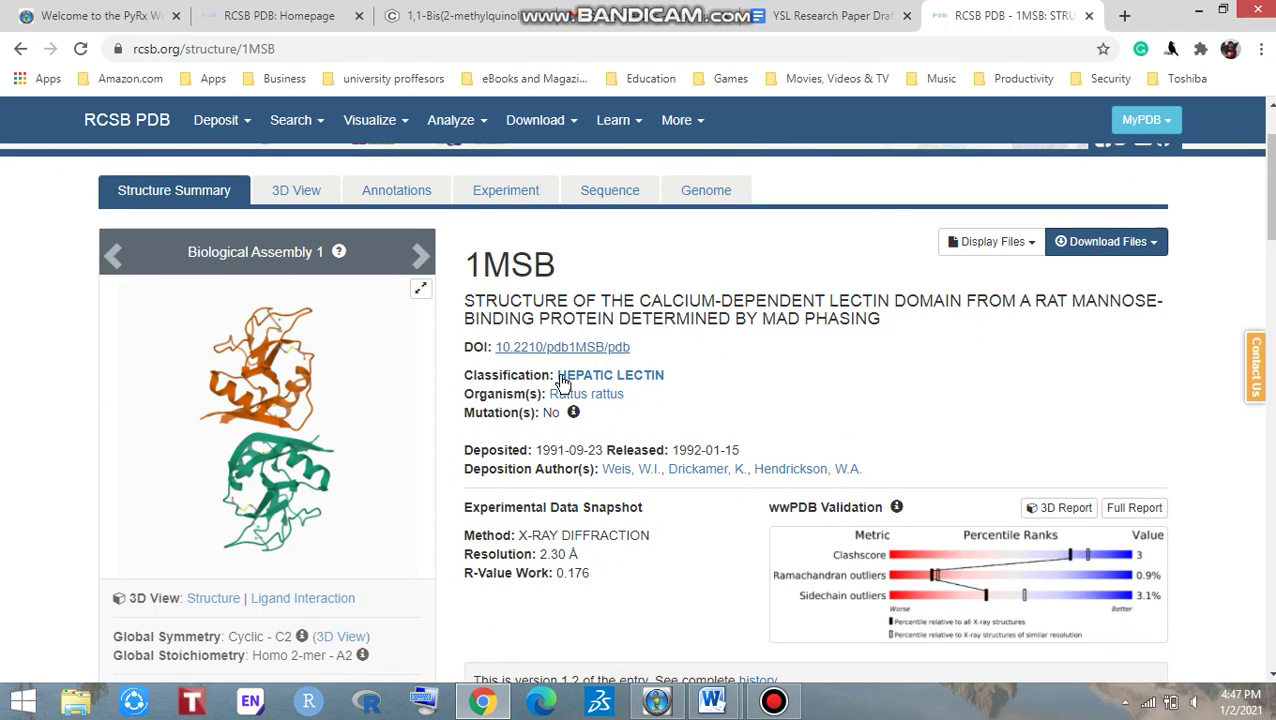
pyautogui.click(1155, 243)
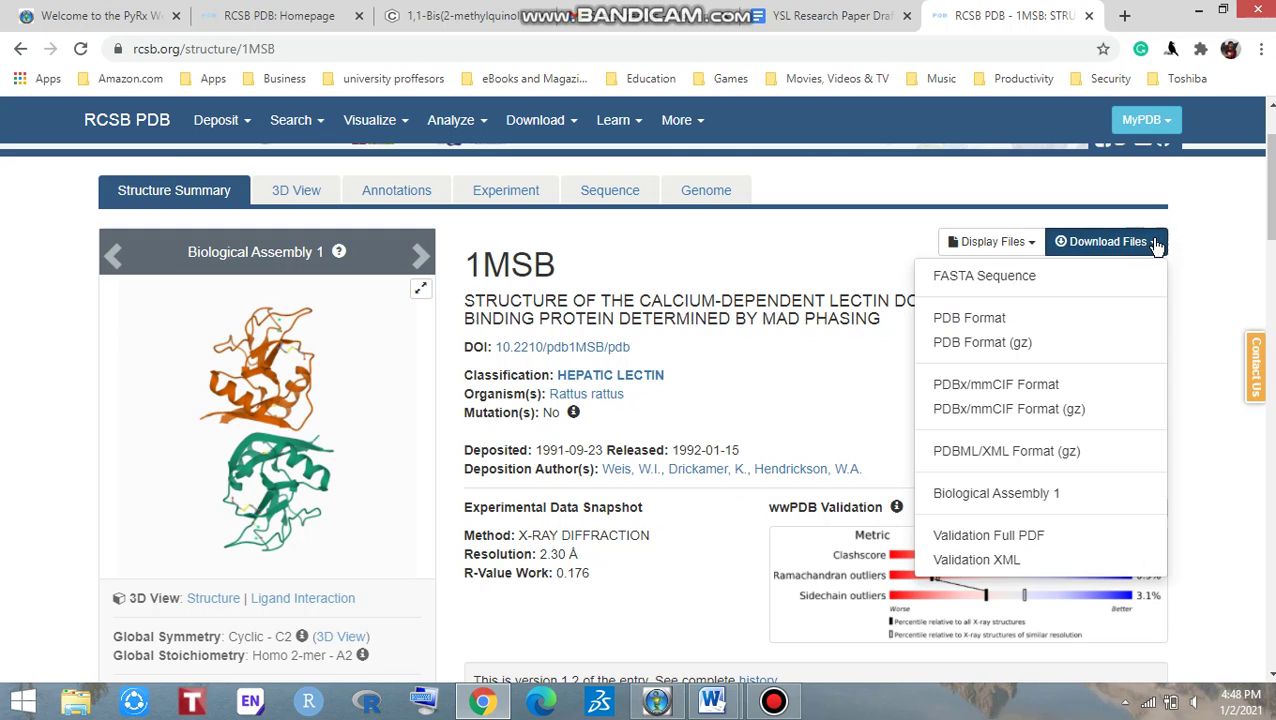
pyautogui.click(983, 322)
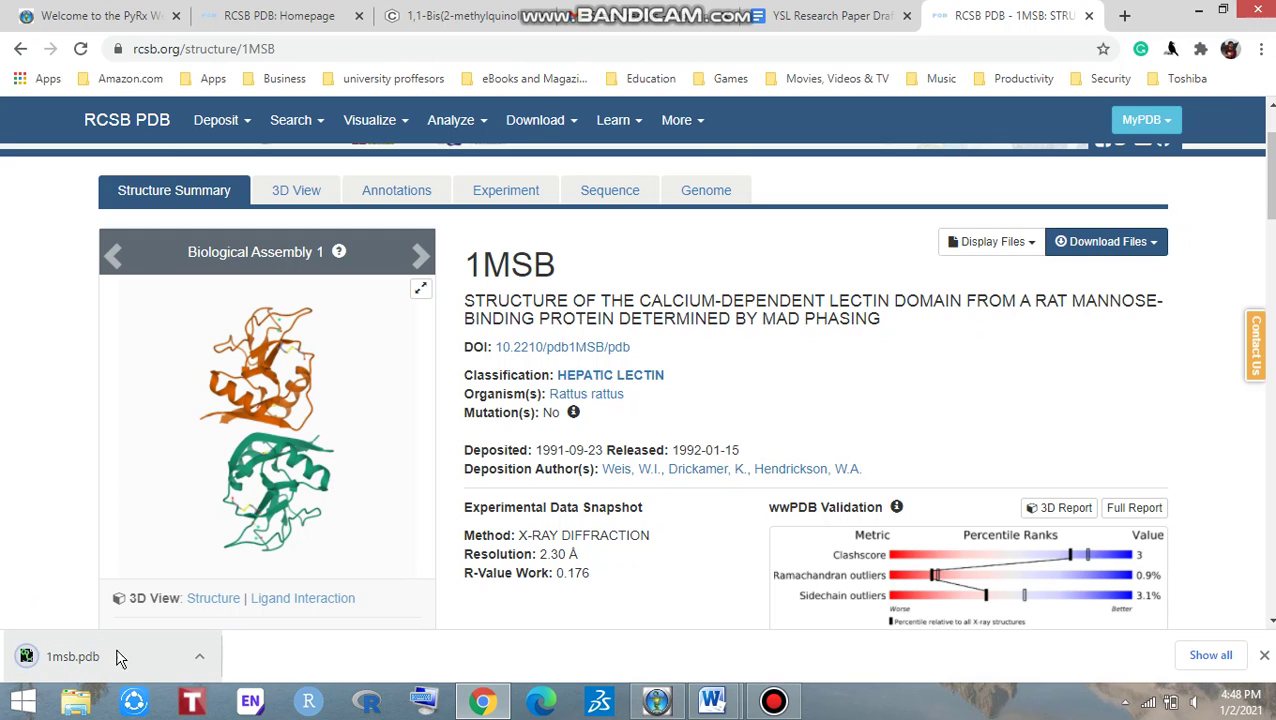
pyautogui.click(202, 662)
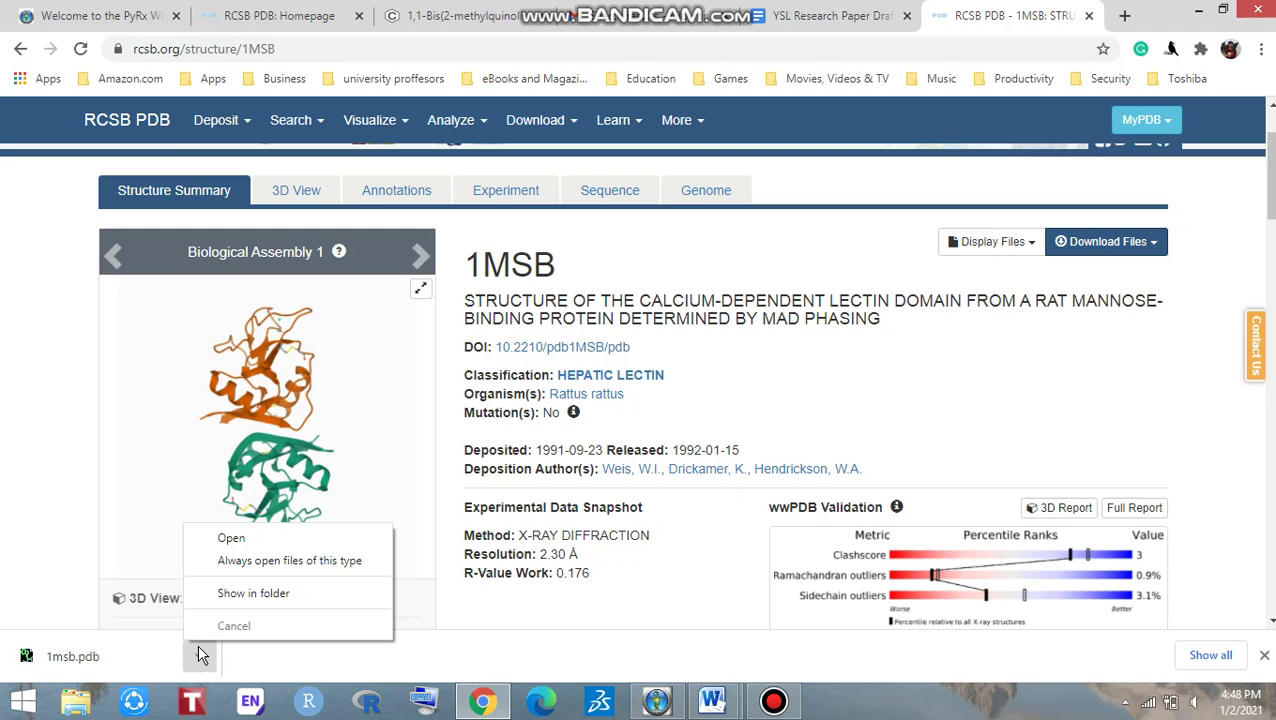
pyautogui.click(238, 548)
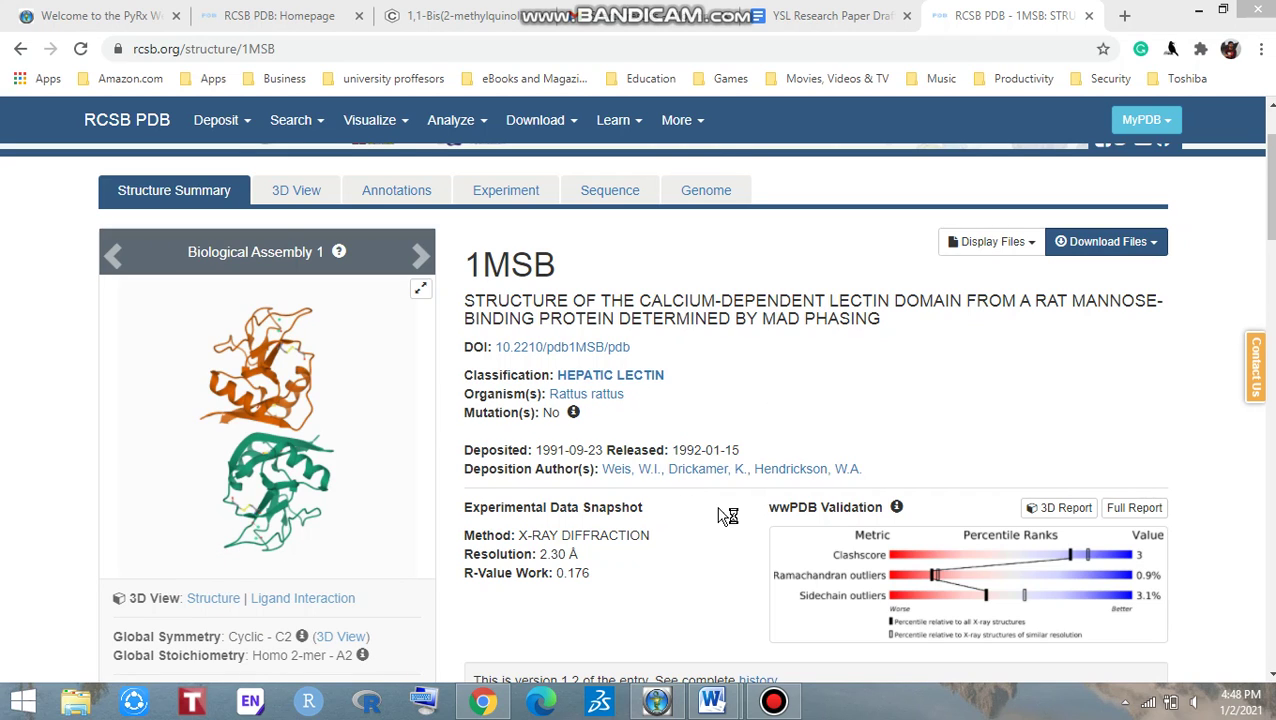
pyautogui.click(772, 700)
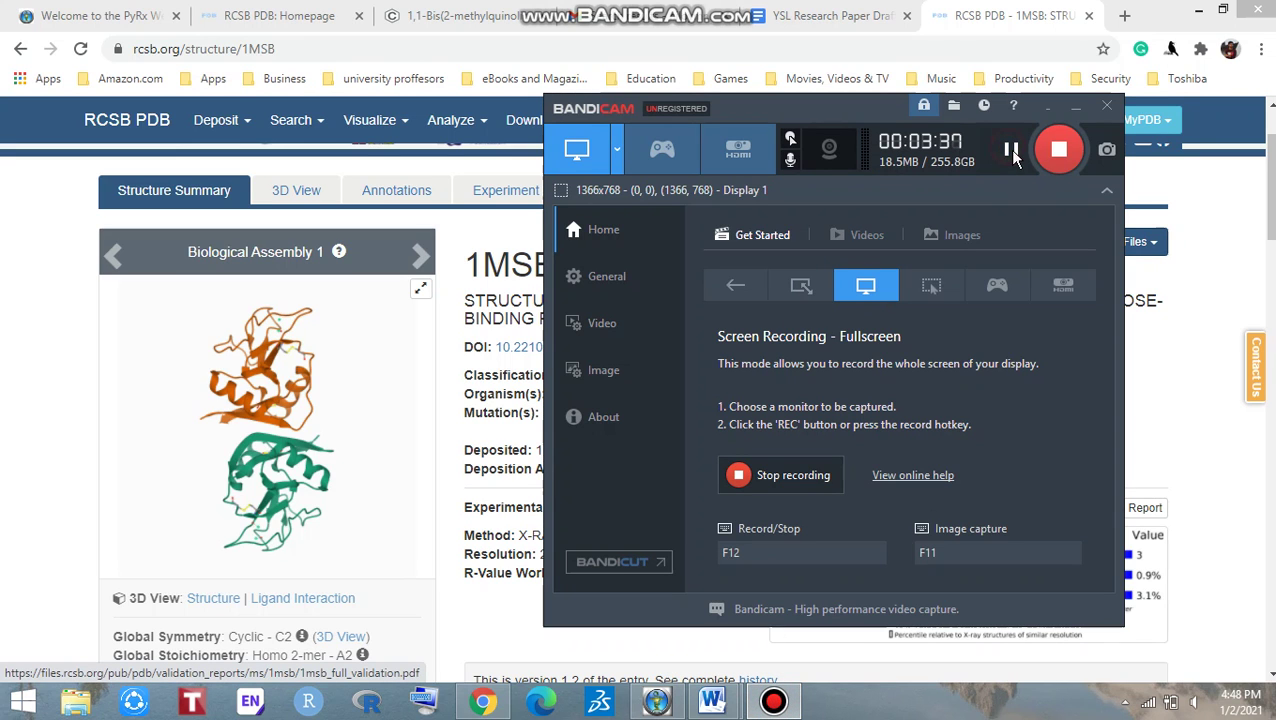
pyautogui.click(1076, 106)
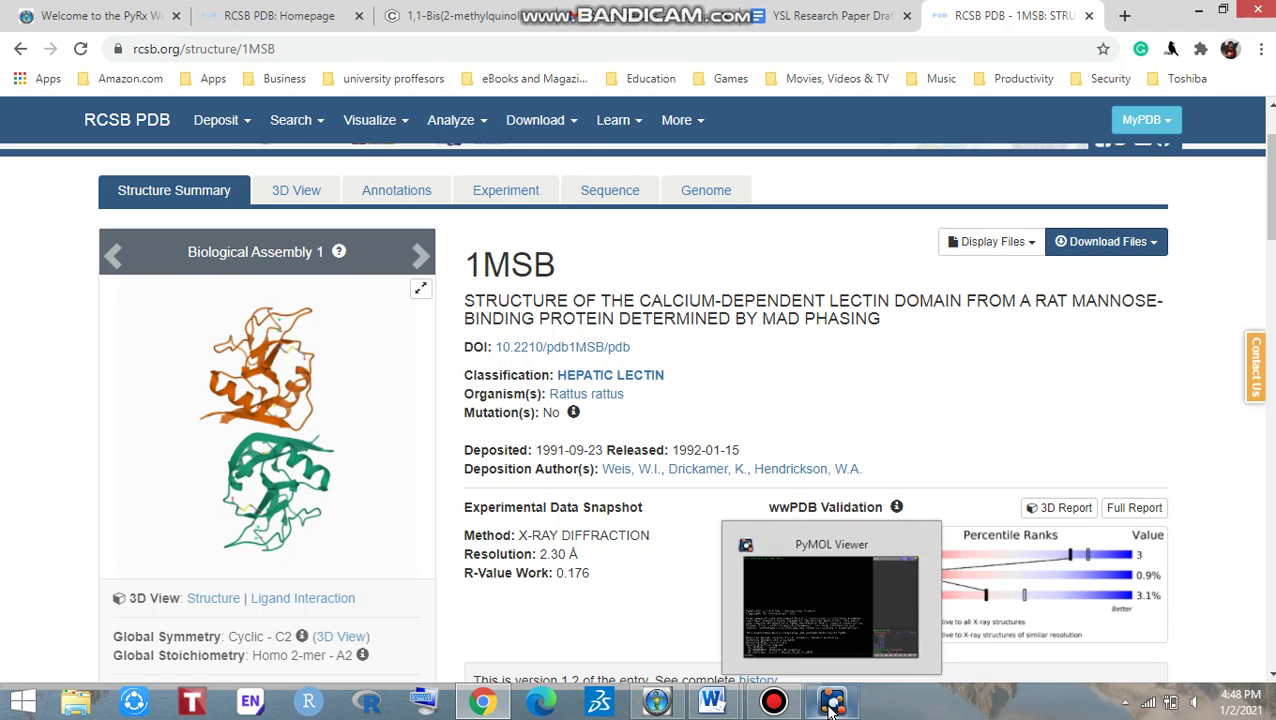
pyautogui.click(833, 705)
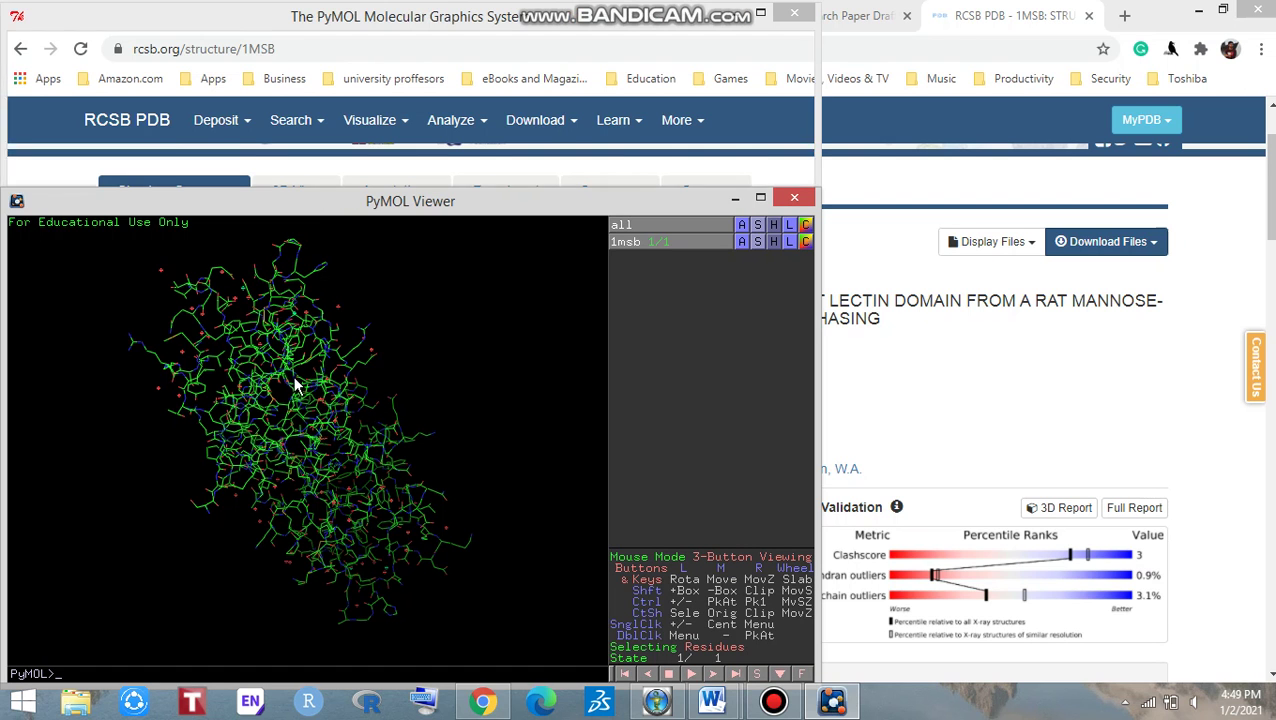
pyautogui.moveTo(294, 380); pyautogui.dragTo(339, 424)
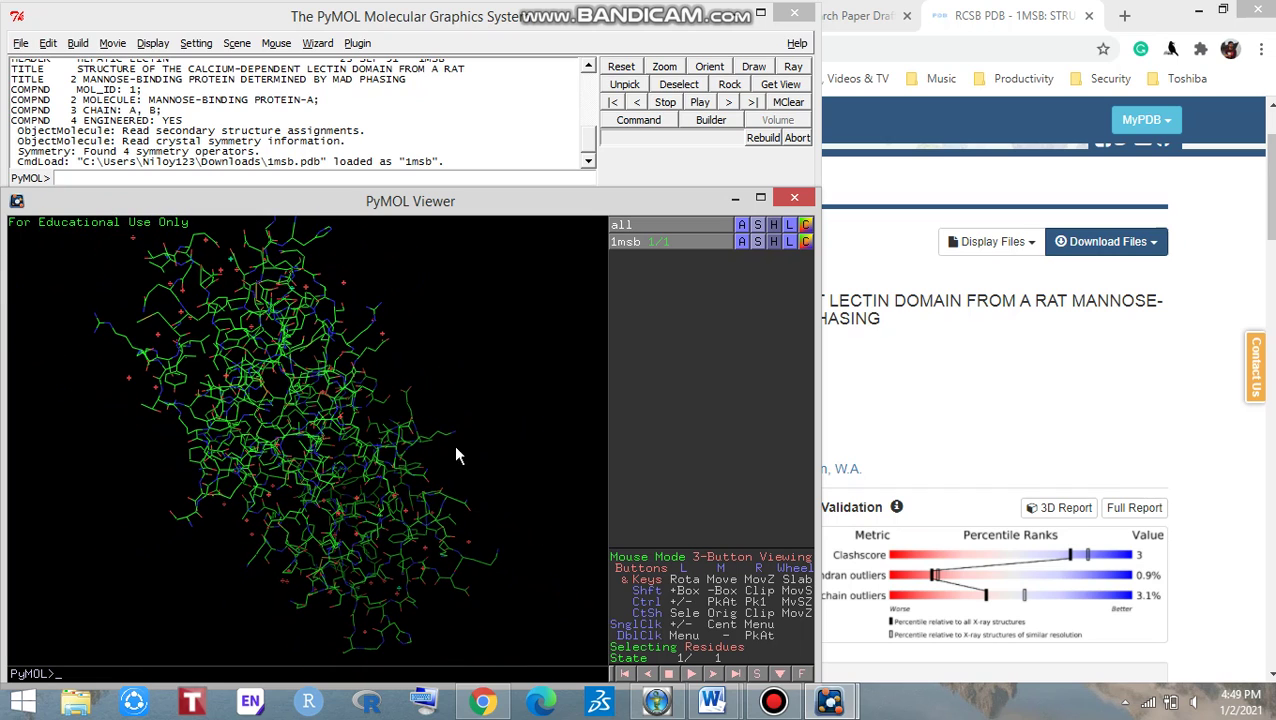
pyautogui.click(735, 198)
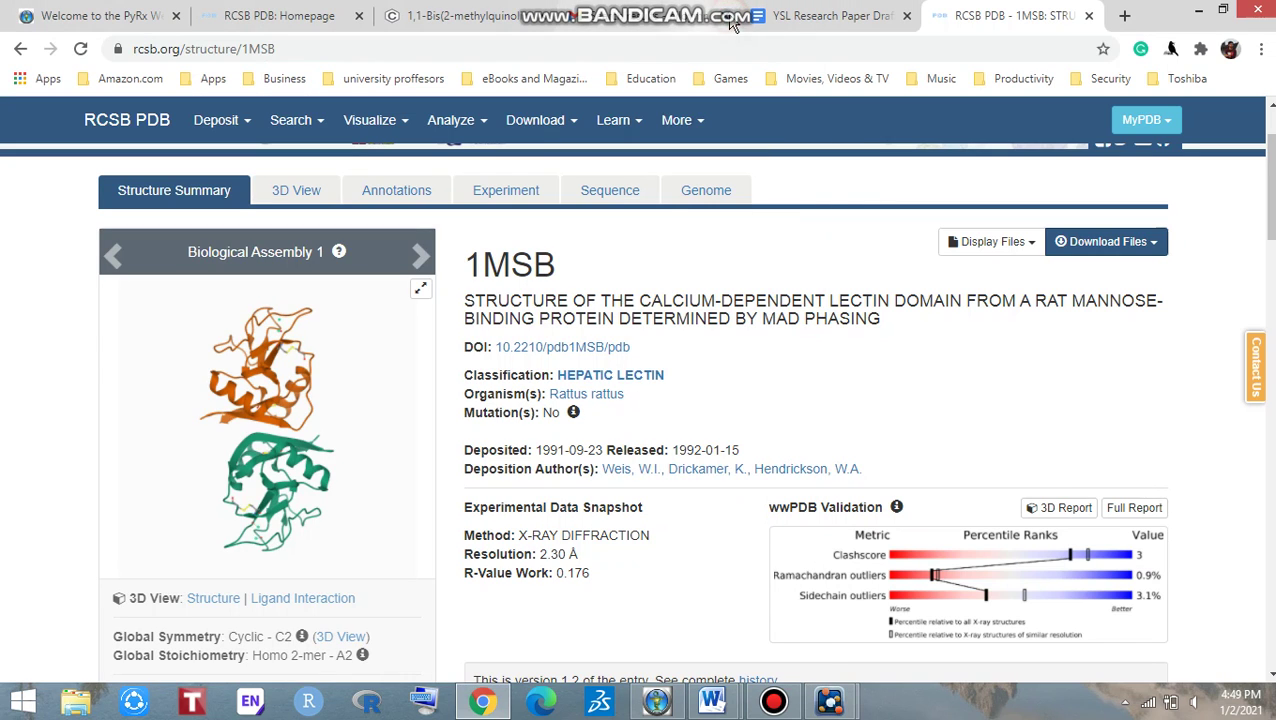